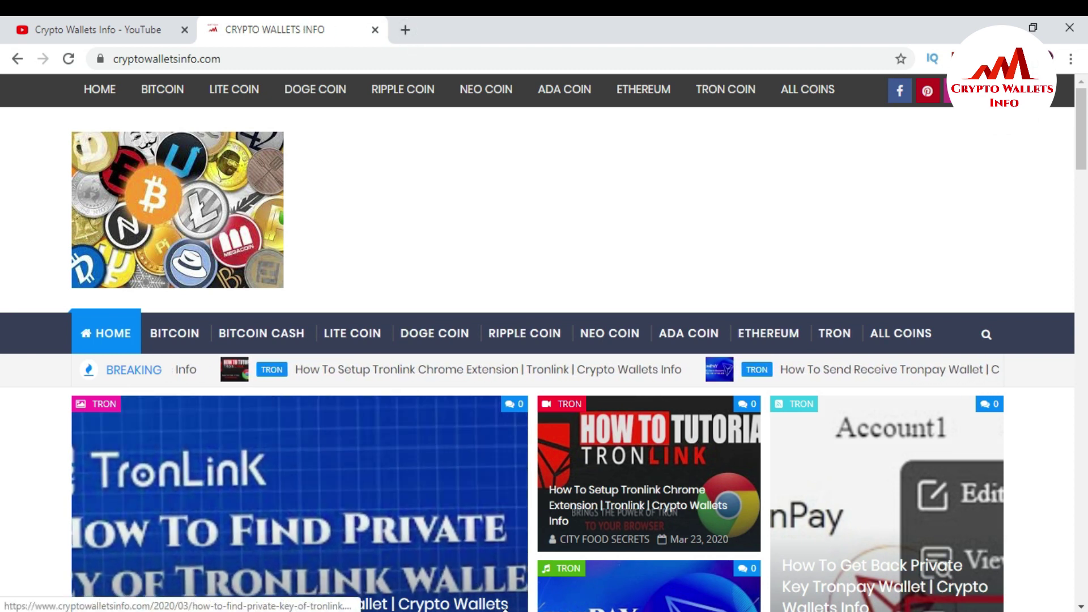
Check the saved wallet notes, then open tron.network/wallet?lng=en in a new tab and scroll to the wallet cards.
{"action": "key", "text": "alt+Tab"}
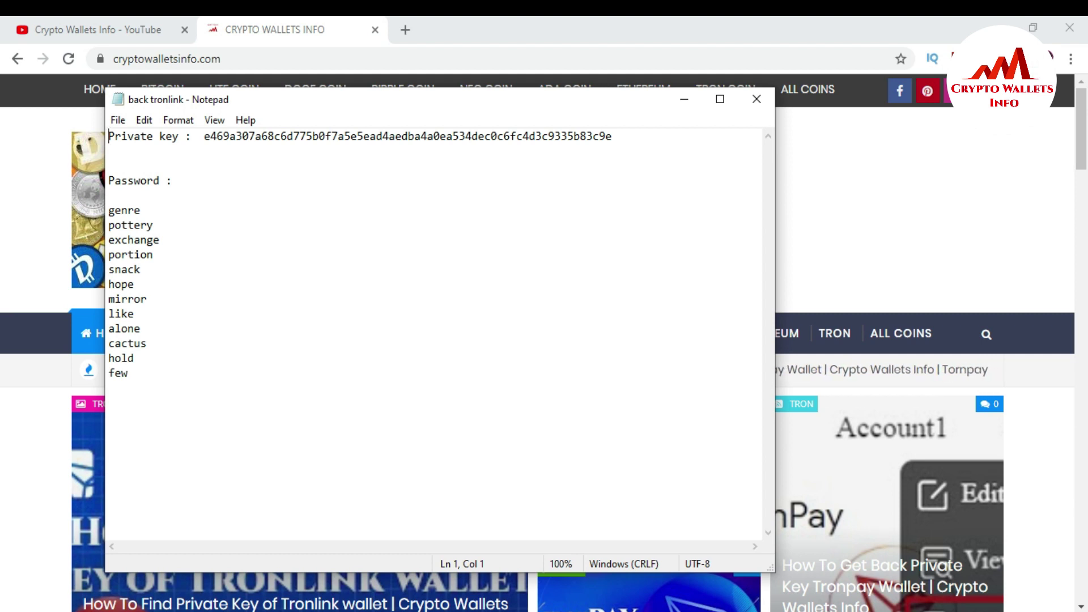
{"action": "key", "text": "alt+Tab"}
{"action": "key", "text": "alt+Tab"}
{"action": "key", "text": "alt+Tab"}
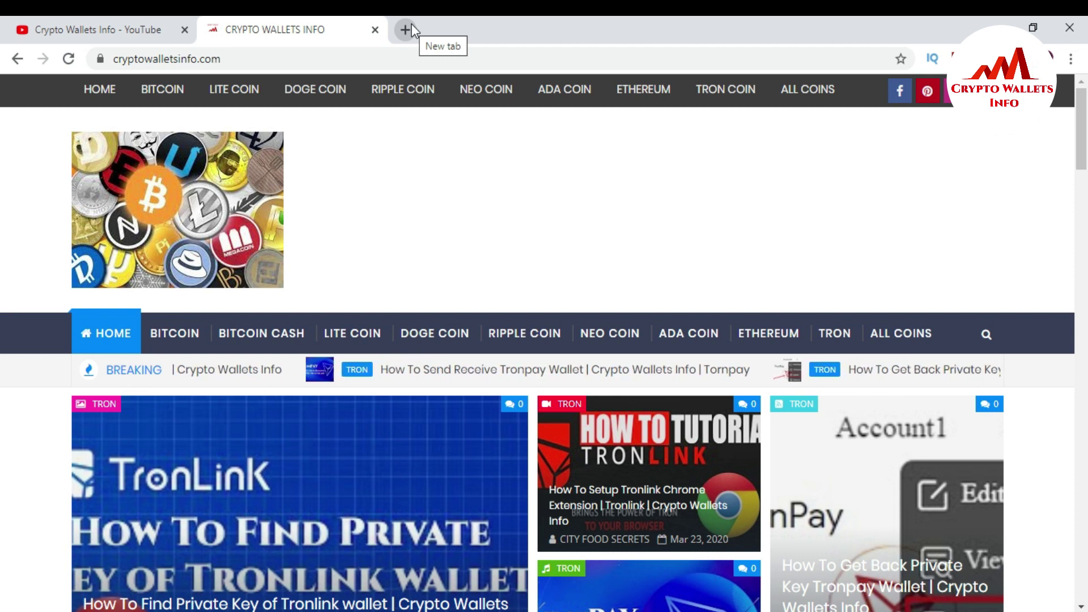
{"action": "left_click", "coordinate": [405, 30]}
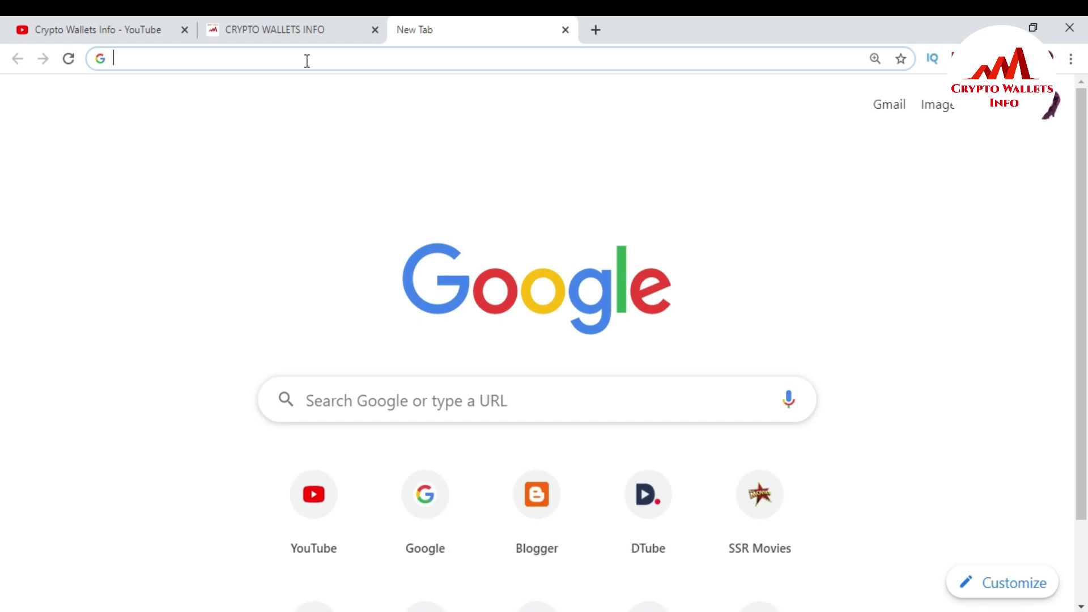
{"action": "type", "text": "tron.network/wallet?lng=en"}
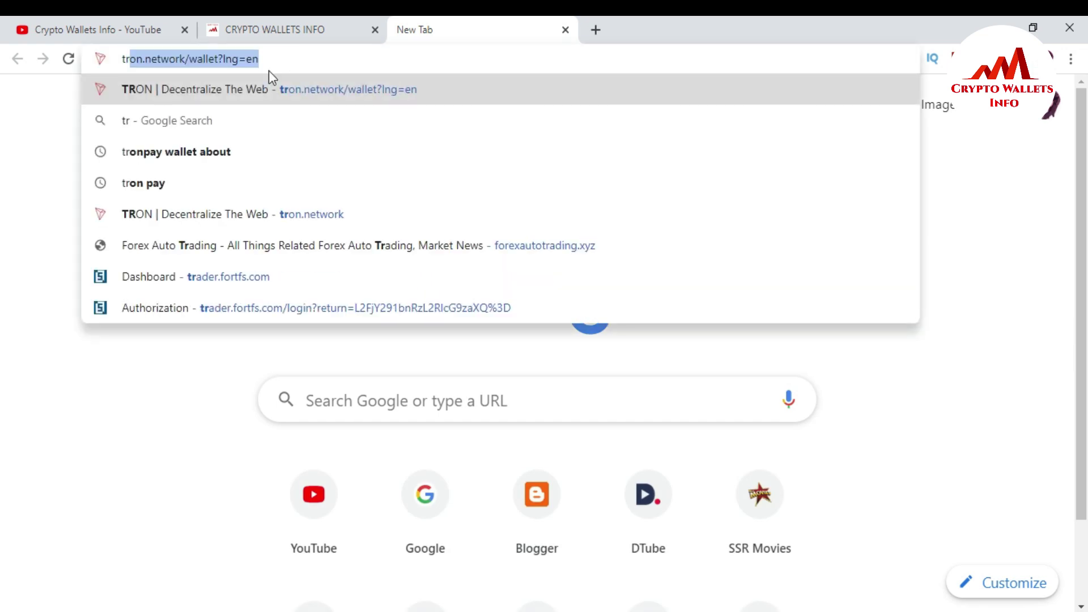
{"action": "left_click", "coordinate": [238, 90]}
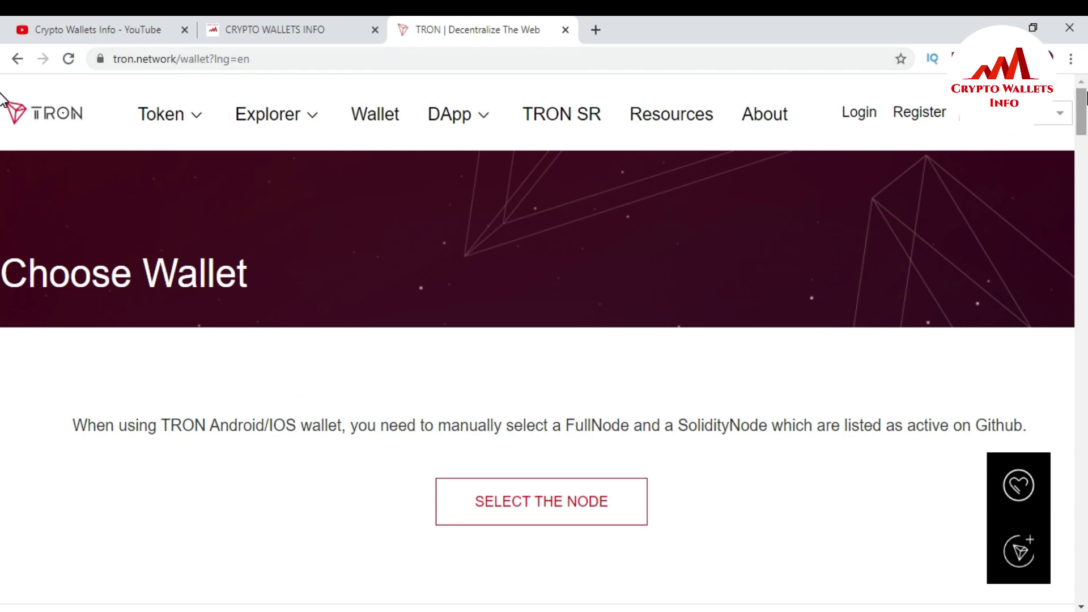
{"action": "left_click_drag", "start_coordinate": [1082, 113], "coordinate": [1082, 182]}
{"action": "scroll", "coordinate": [1082, 182], "scroll_direction": "down", "scroll_amount": 2}
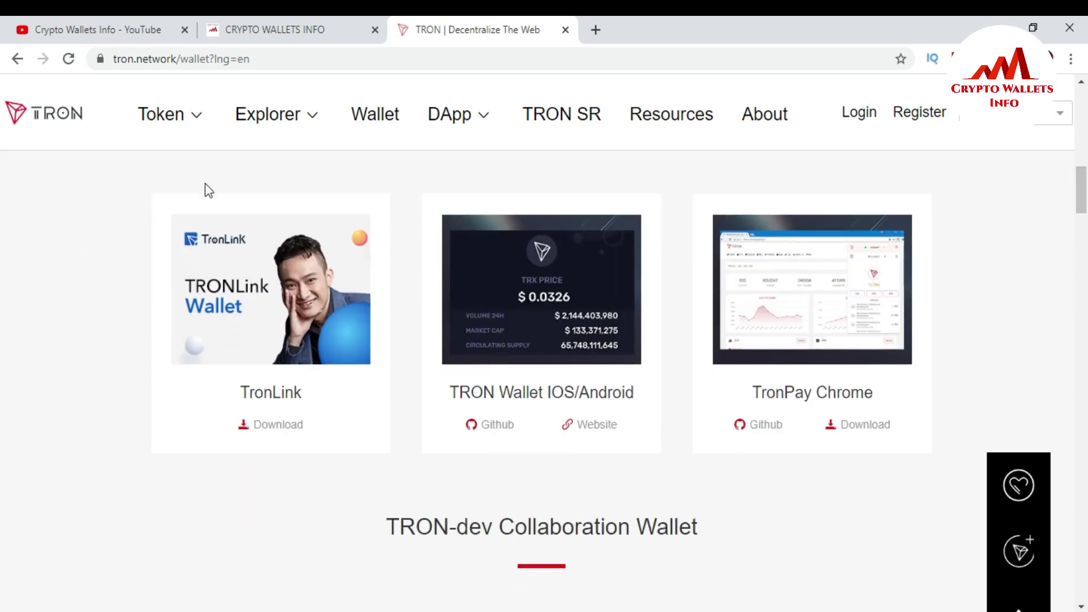
Follow TronLink's Download link to tronlink.org and open its Chrome Web Store listing.
{"action": "left_click", "coordinate": [278, 426]}
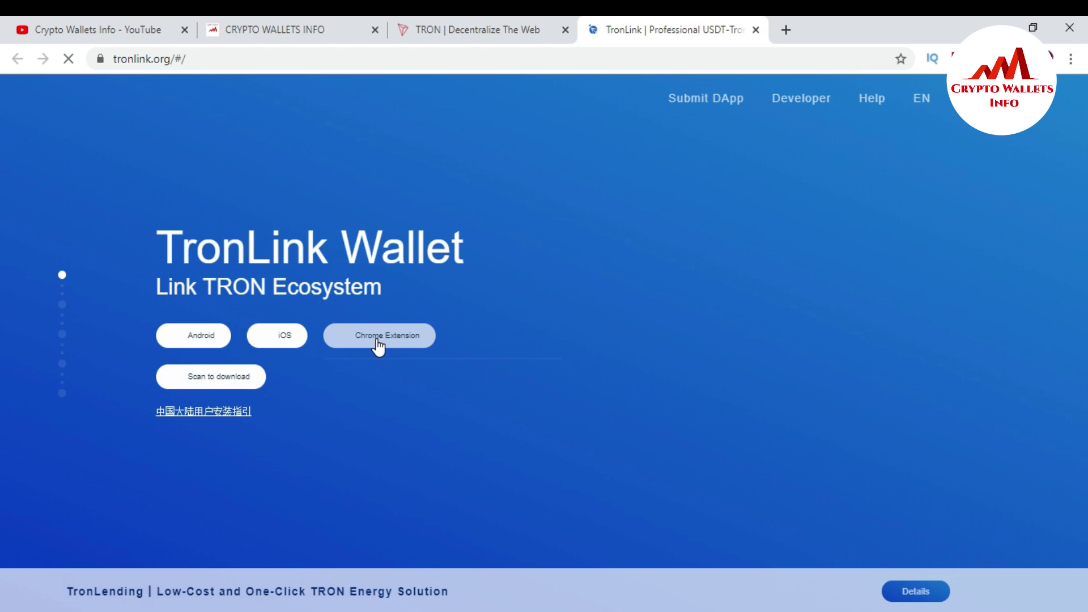
{"action": "mouse_move", "coordinate": [377, 345]}
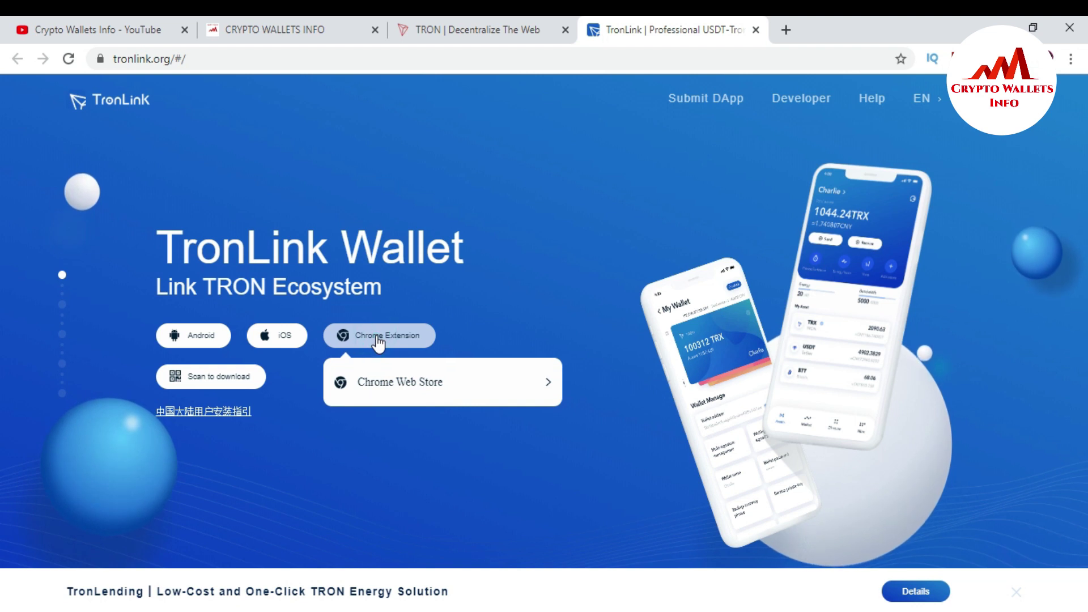
{"action": "left_click", "coordinate": [376, 389]}
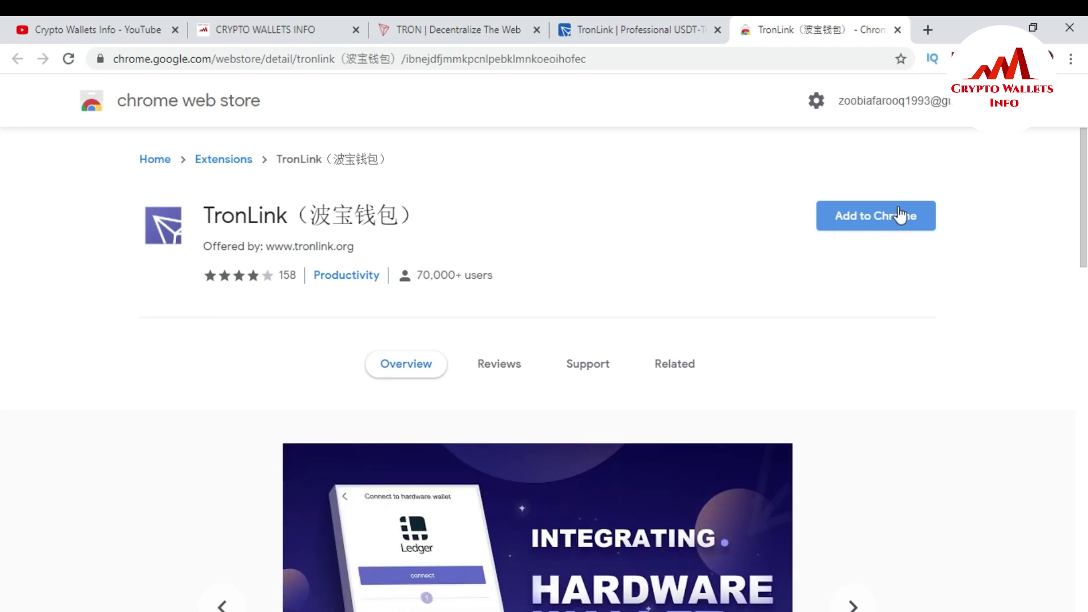
Add the TronLink extension to Chrome, confirm the install, and open it from the toolbar.
{"action": "left_click", "coordinate": [879, 220]}
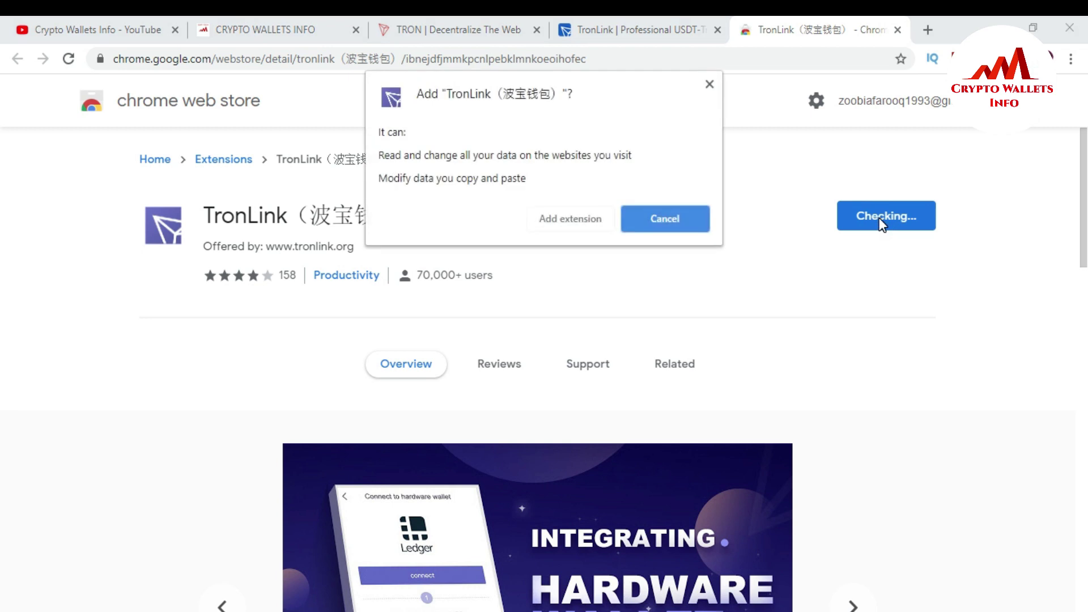
{"action": "left_click", "coordinate": [556, 222]}
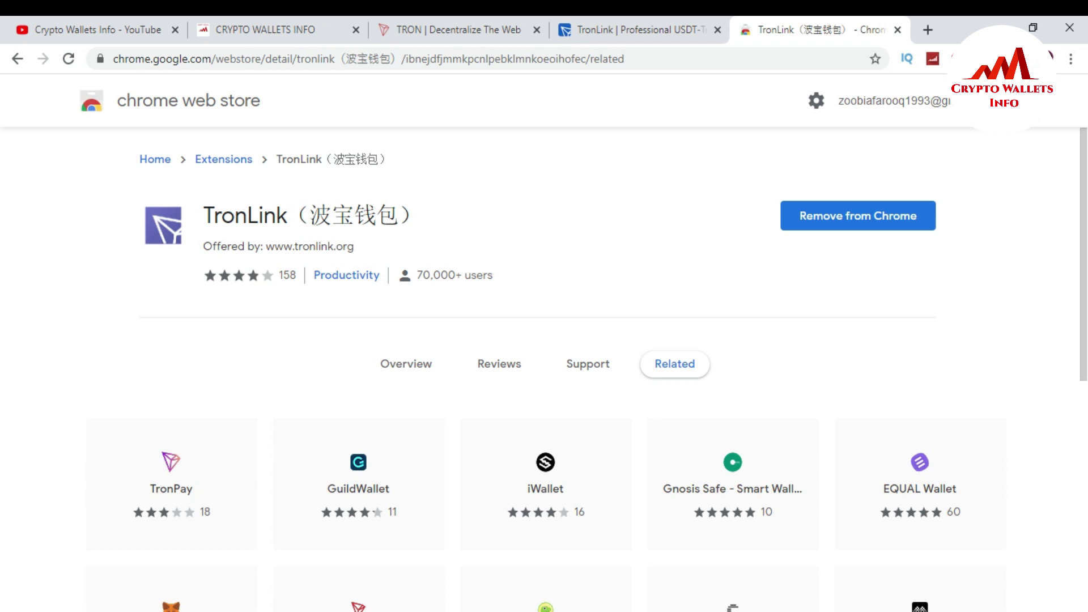
{"action": "left_click", "coordinate": [1007, 59]}
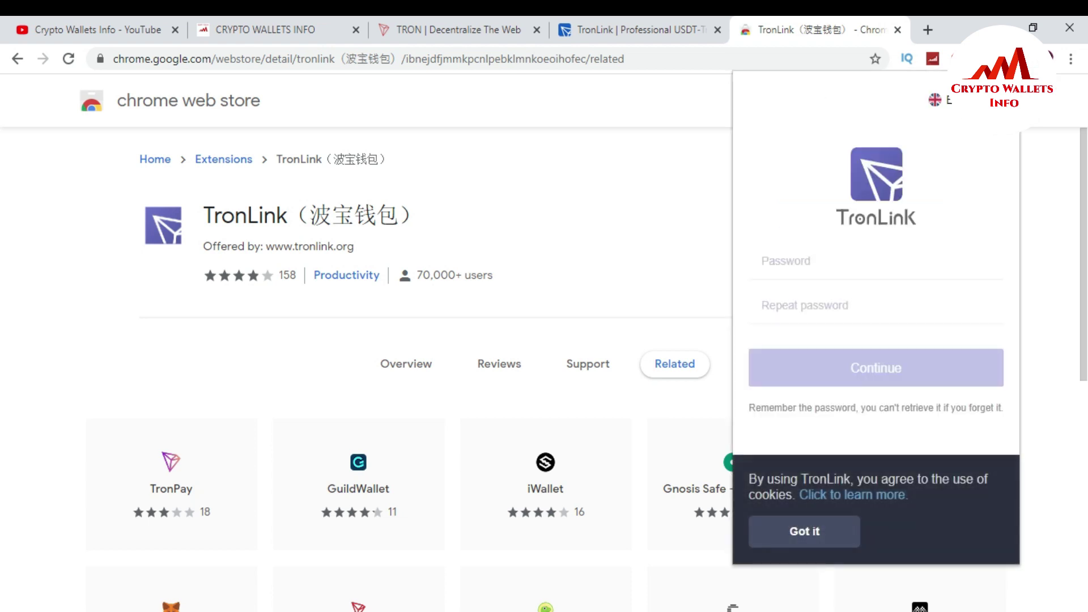
Enter the new wallet password and its repeat, fix the mistyped repeat, and submit.
{"action": "left_click", "coordinate": [774, 261]}
{"action": "type", "text": "abcde"}
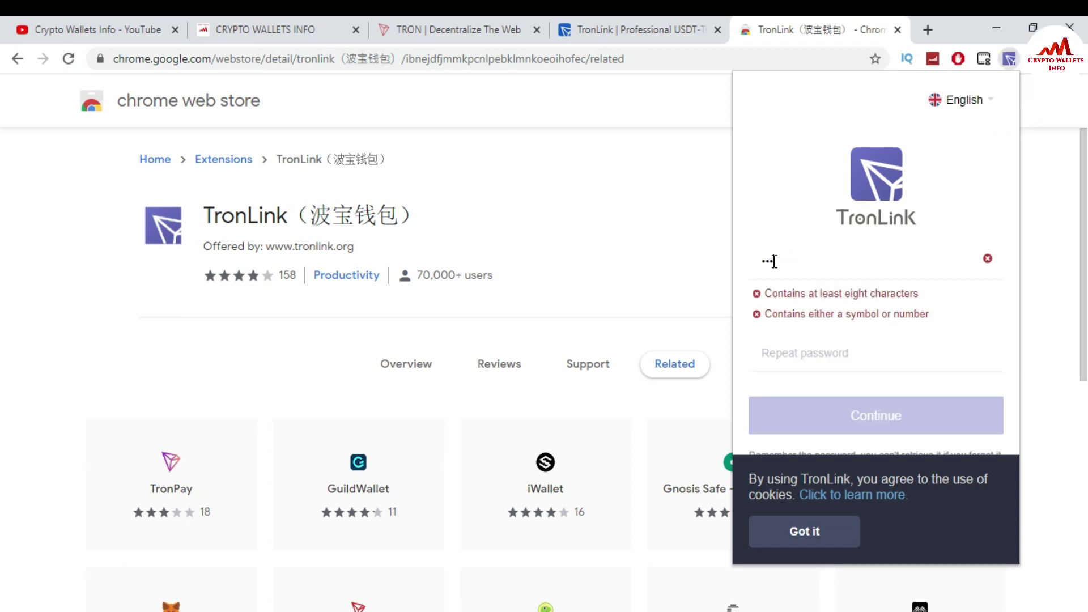
{"action": "type", "text": "123456"}
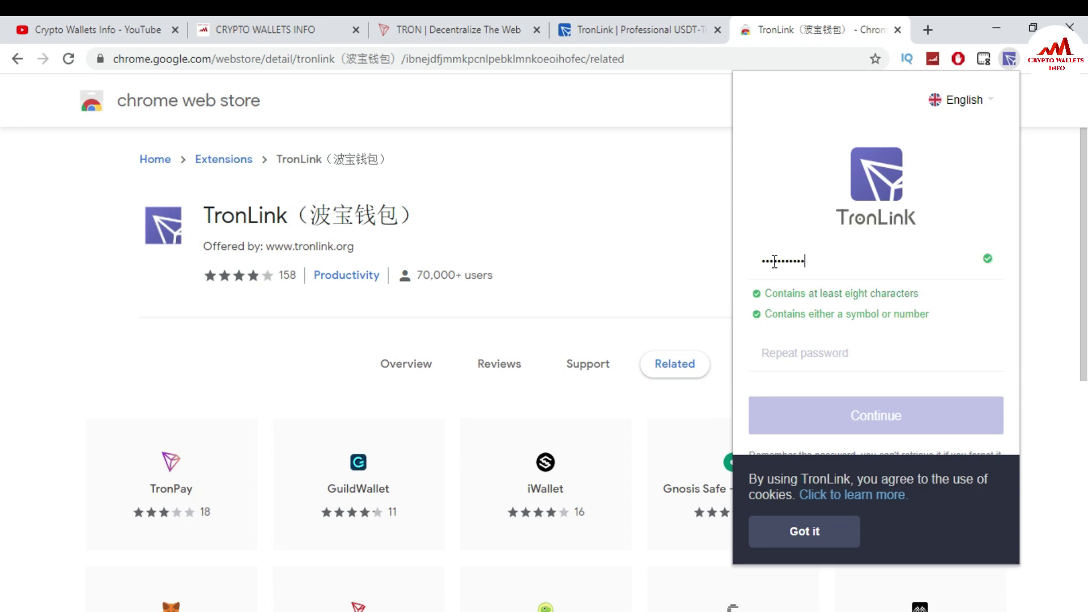
{"action": "type", "text": "abcde"}
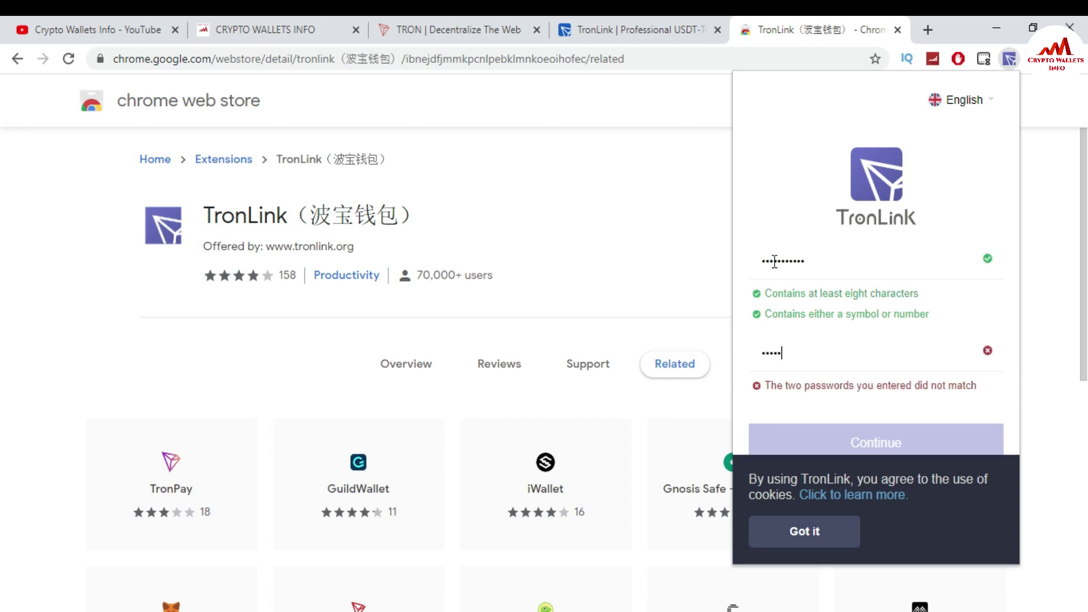
{"action": "type", "text": "123456"}
{"action": "key", "text": "BackSpace"}
{"action": "key", "text": "BackSpace"}
{"action": "key", "text": "BackSpace"}
{"action": "key", "text": "BackSpace"}
{"action": "key", "text": "BackSpace"}
{"action": "key", "text": "BackSpace"}
{"action": "key", "text": "BackSpace"}
{"action": "key", "text": "BackSpace"}
{"action": "key", "text": "BackSpace"}
{"action": "key", "text": "BackSpace"}
{"action": "key", "text": "BackSpace"}
{"action": "type", "text": "a2345678901"}
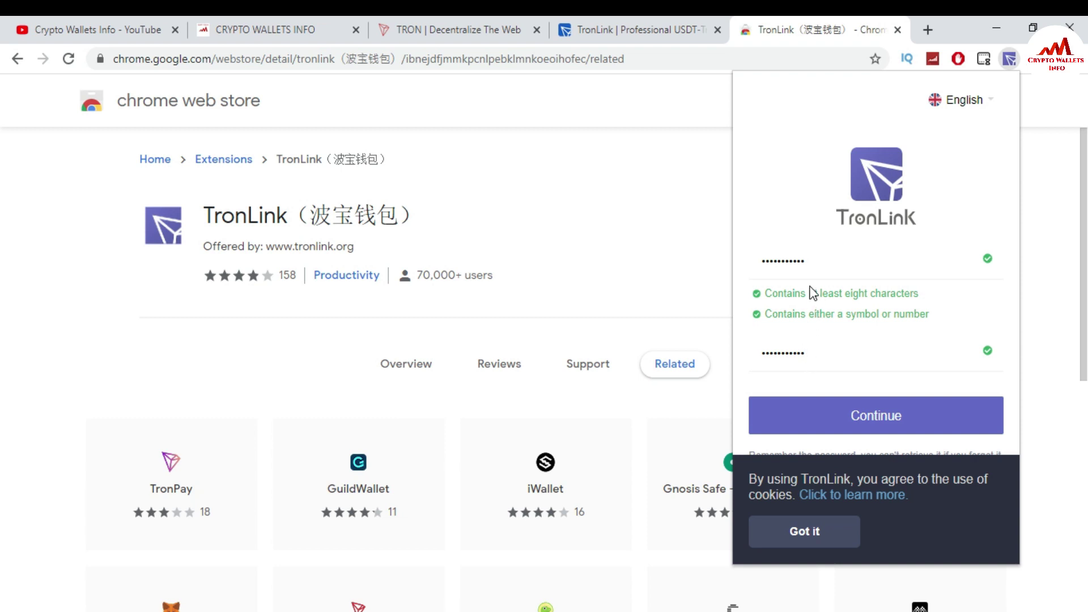
{"action": "left_click", "coordinate": [874, 418]}
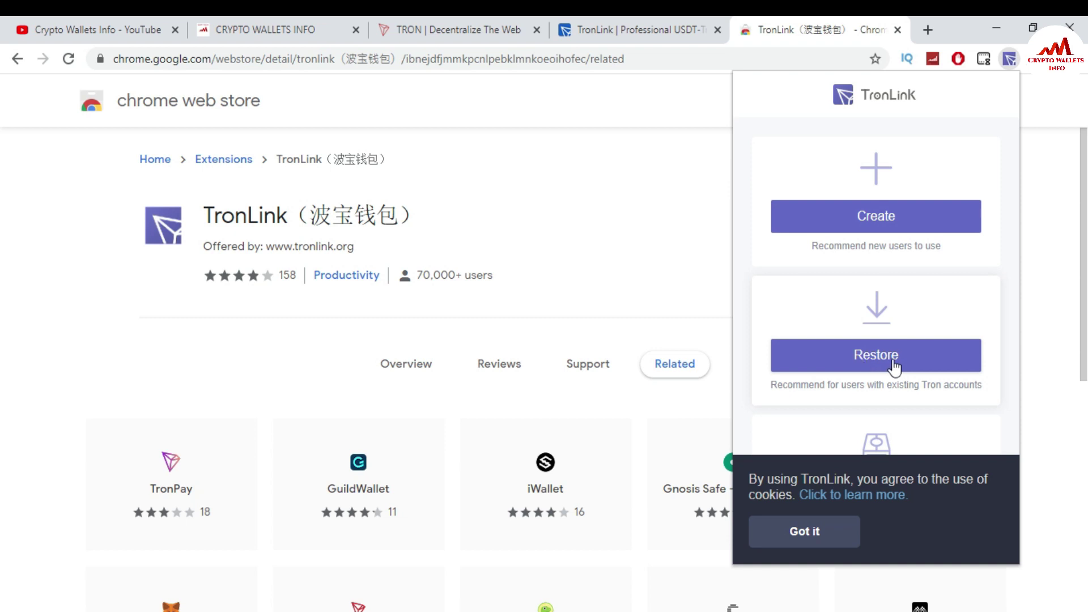
Choose to restore an existing wallet and name the account 'Tron wallet'.
{"action": "left_click", "coordinate": [874, 362]}
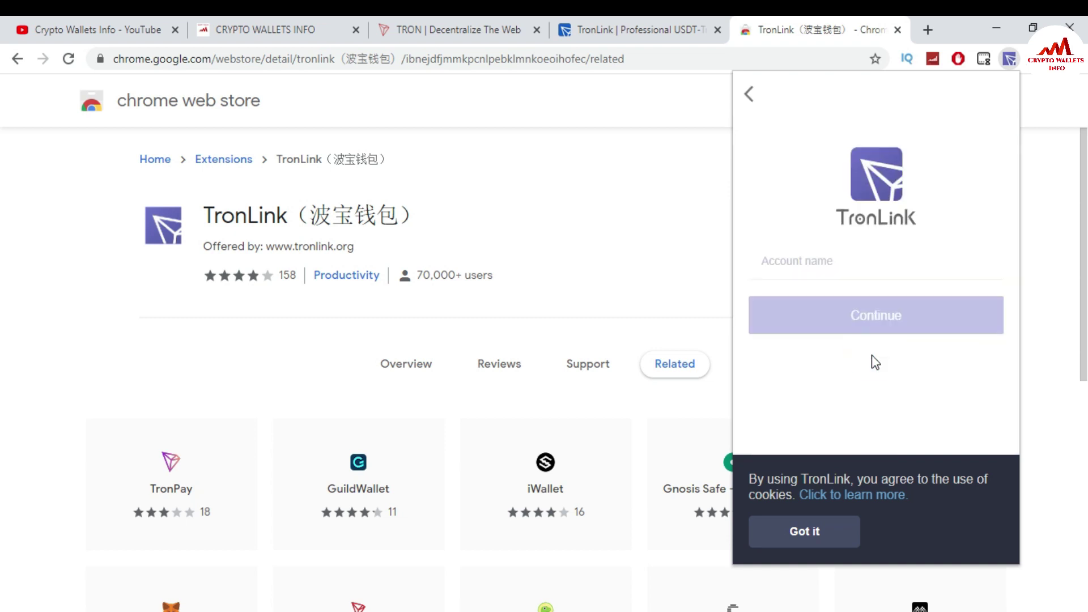
{"action": "left_click", "coordinate": [828, 258]}
{"action": "type", "text": "Tron wallet"}
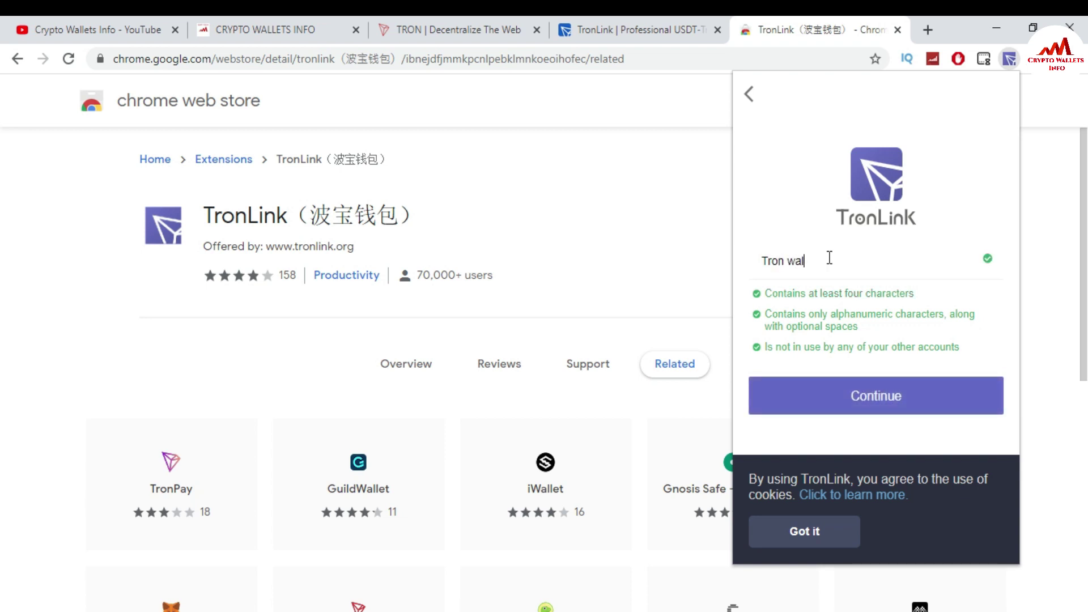
{"action": "left_click", "coordinate": [875, 391]}
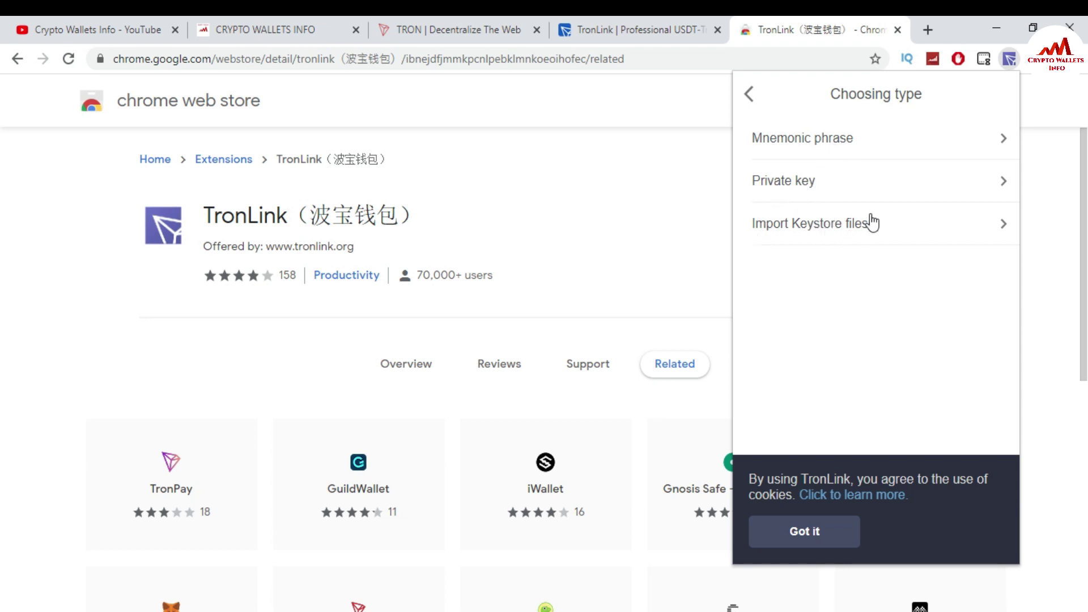
Preview the private key and mnemonic phrase import forms, returning to the import list after each.
{"action": "left_click", "coordinate": [828, 179]}
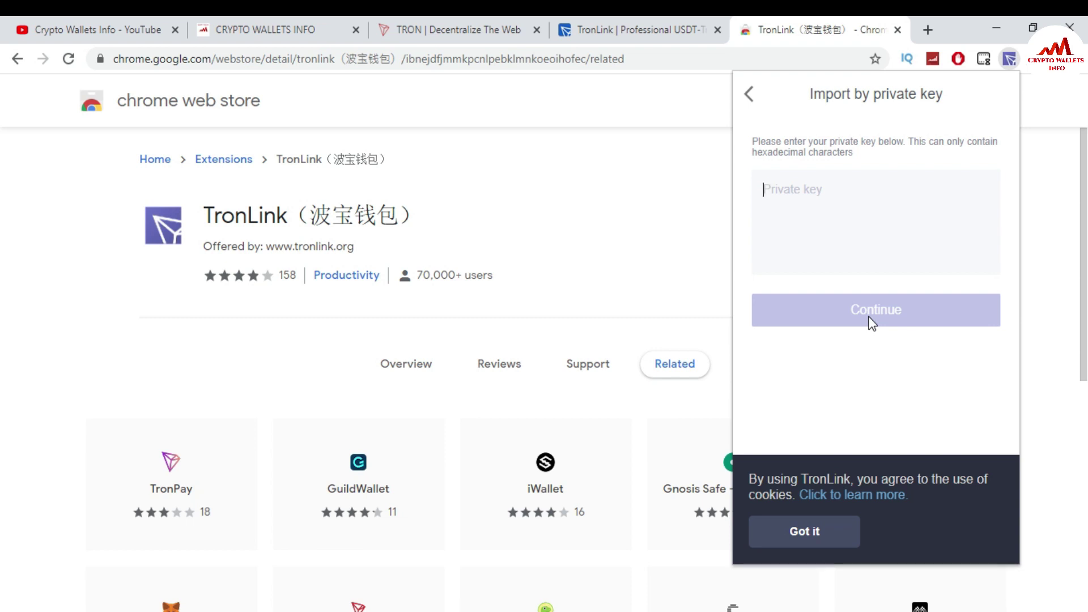
{"action": "left_click", "coordinate": [749, 95]}
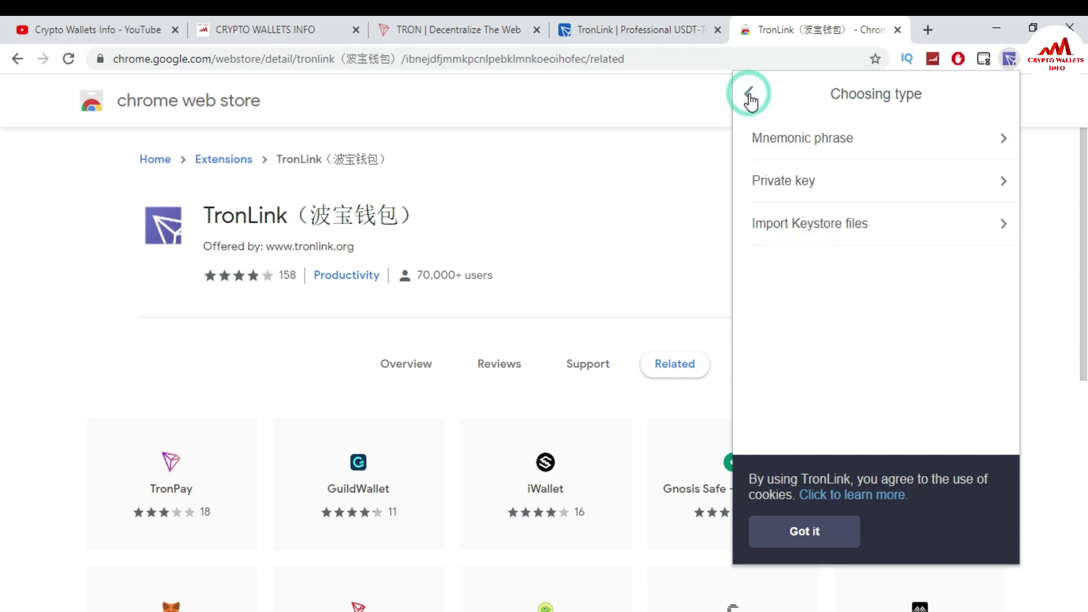
{"action": "left_click", "coordinate": [836, 142]}
{"action": "left_click", "coordinate": [823, 203]}
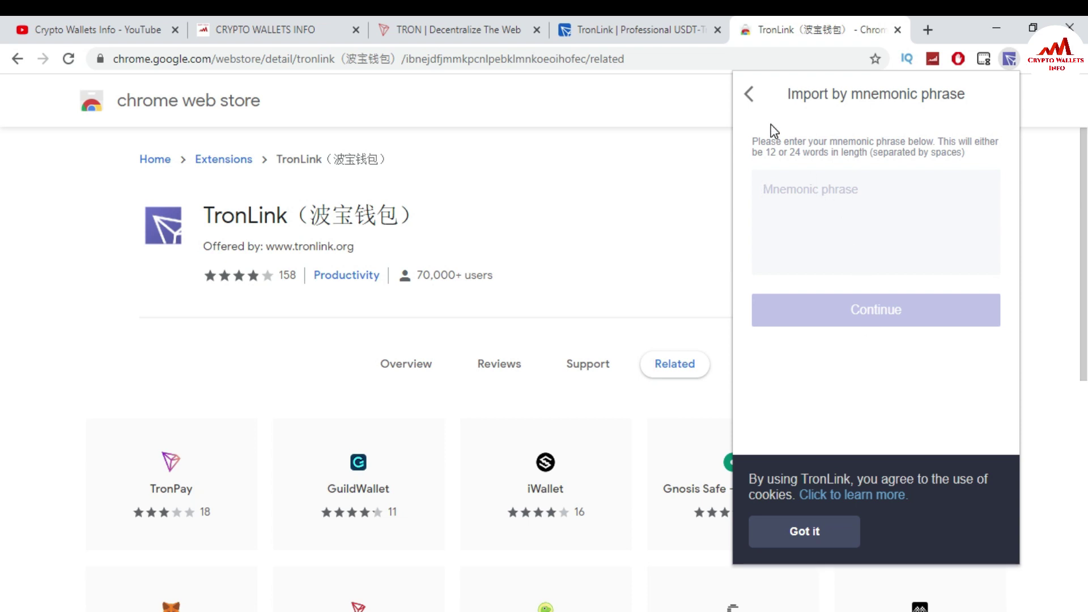
{"action": "left_click", "coordinate": [751, 96]}
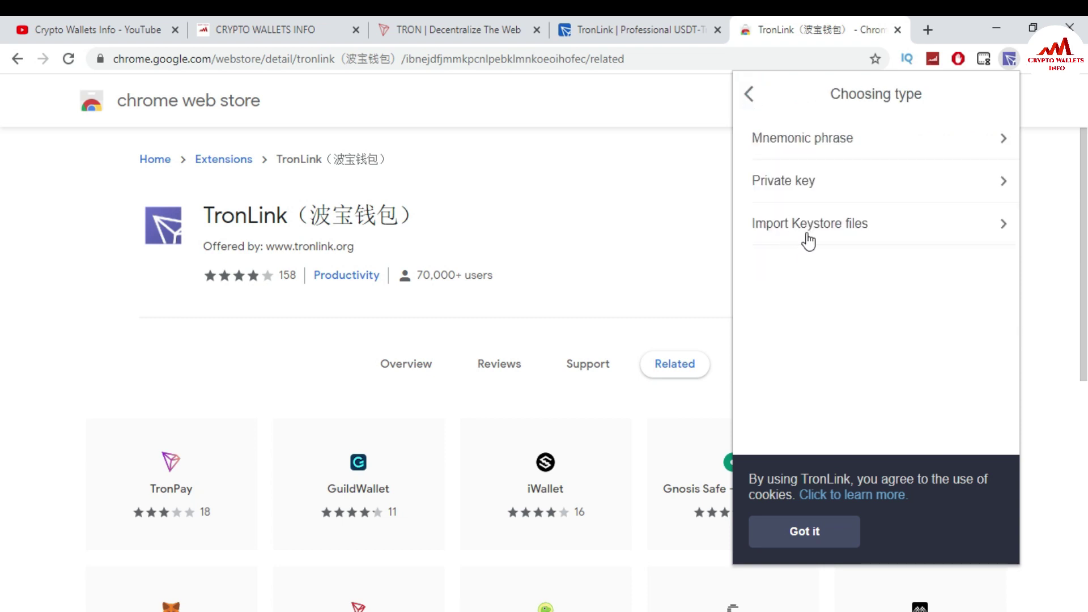
Preview the keystore file import form, then go back to the account name step.
{"action": "left_click", "coordinate": [822, 225]}
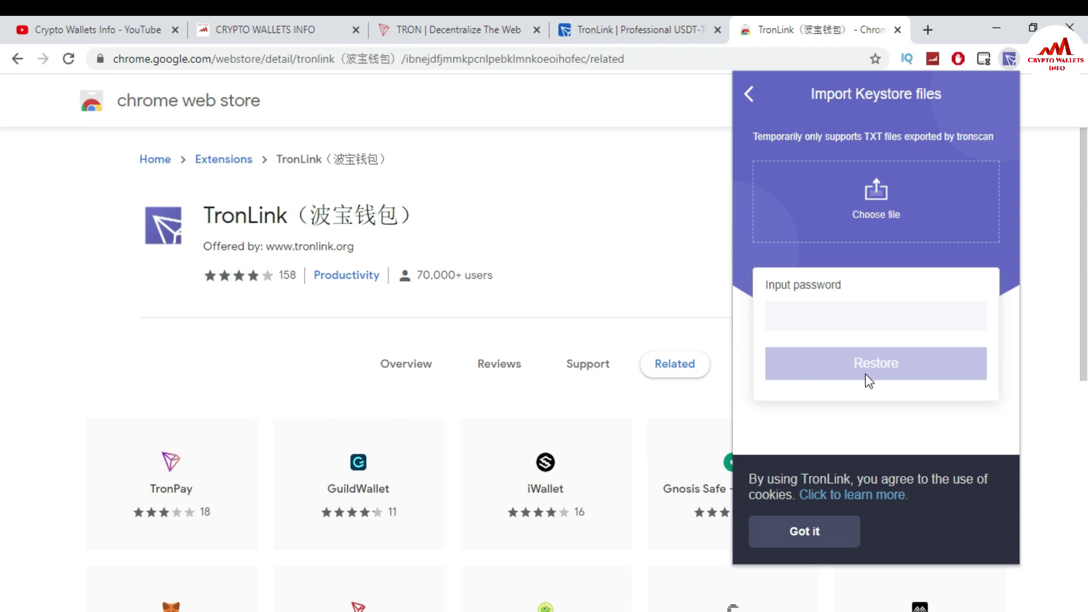
{"action": "left_click", "coordinate": [748, 95]}
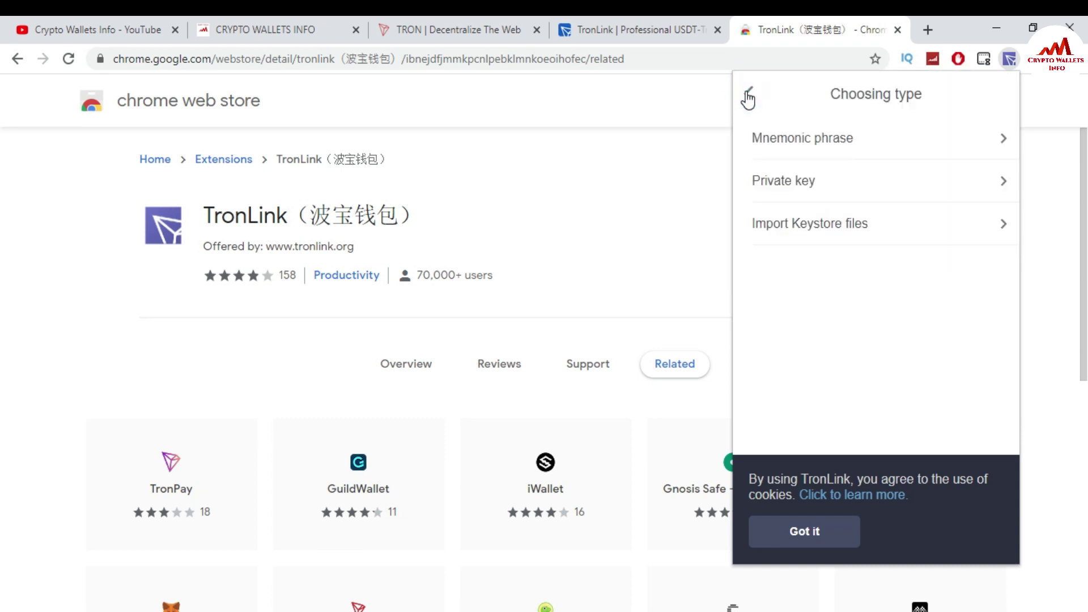
{"action": "left_click", "coordinate": [748, 97]}
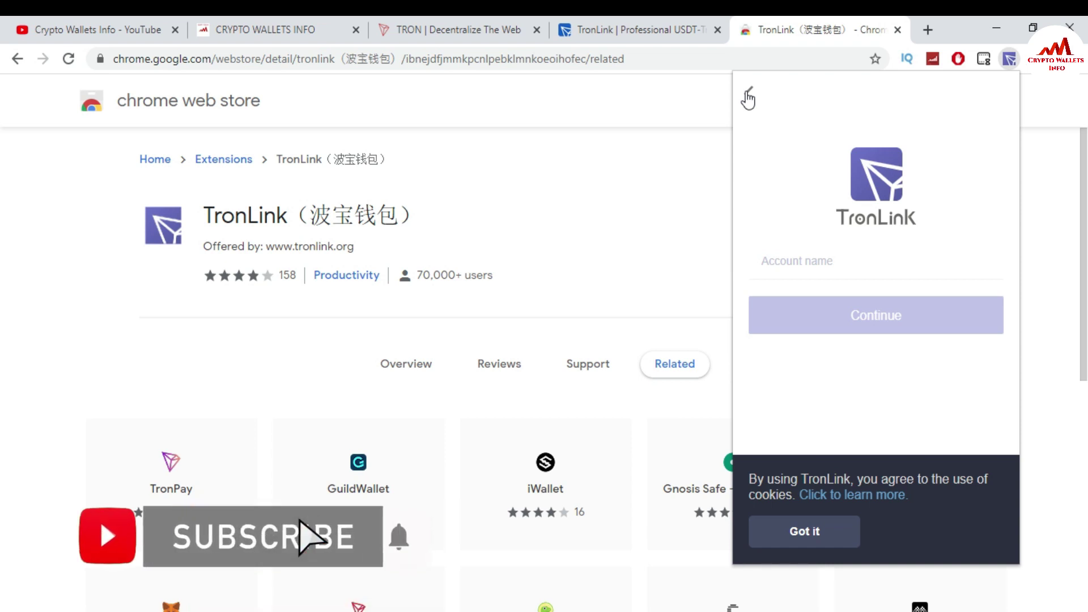
View the Crypto Wallets Info YouTube channel, then return to the Crypto Wallets Info website tab.
{"action": "left_click", "coordinate": [34, 31]}
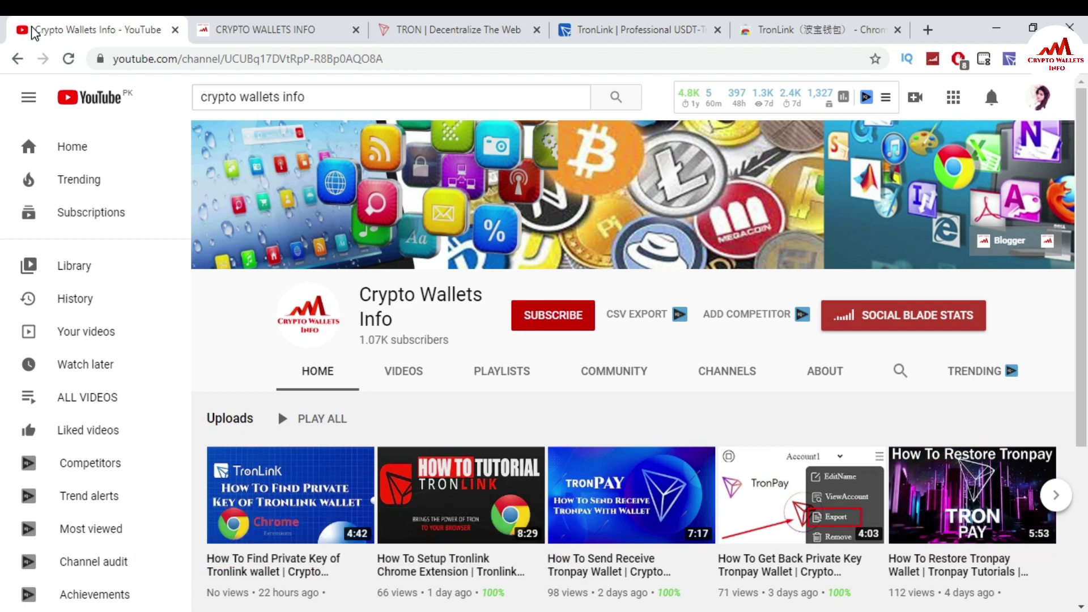
{"action": "left_click", "coordinate": [238, 27]}
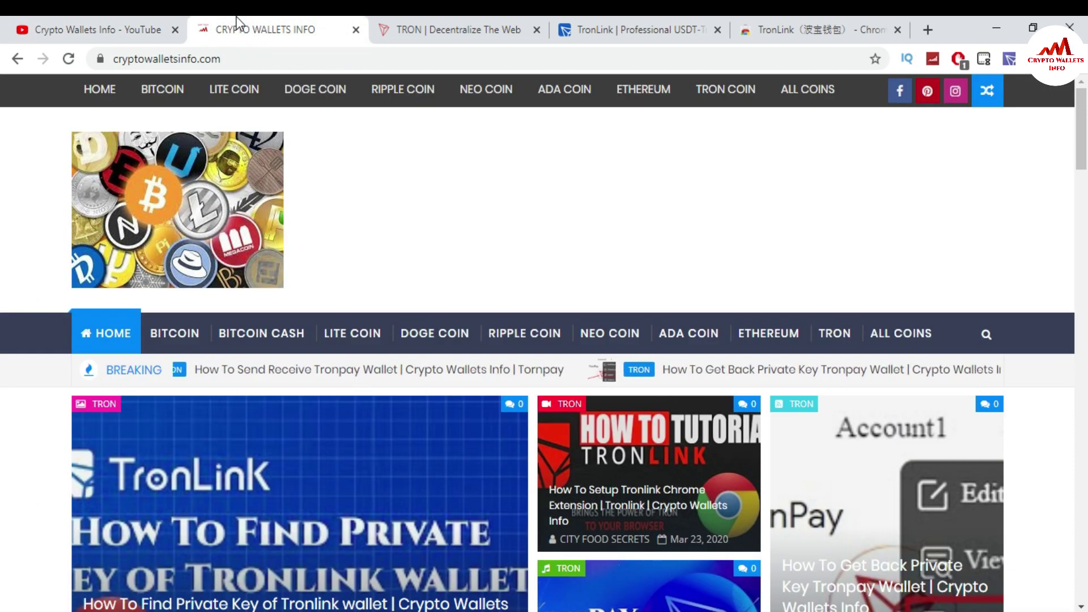